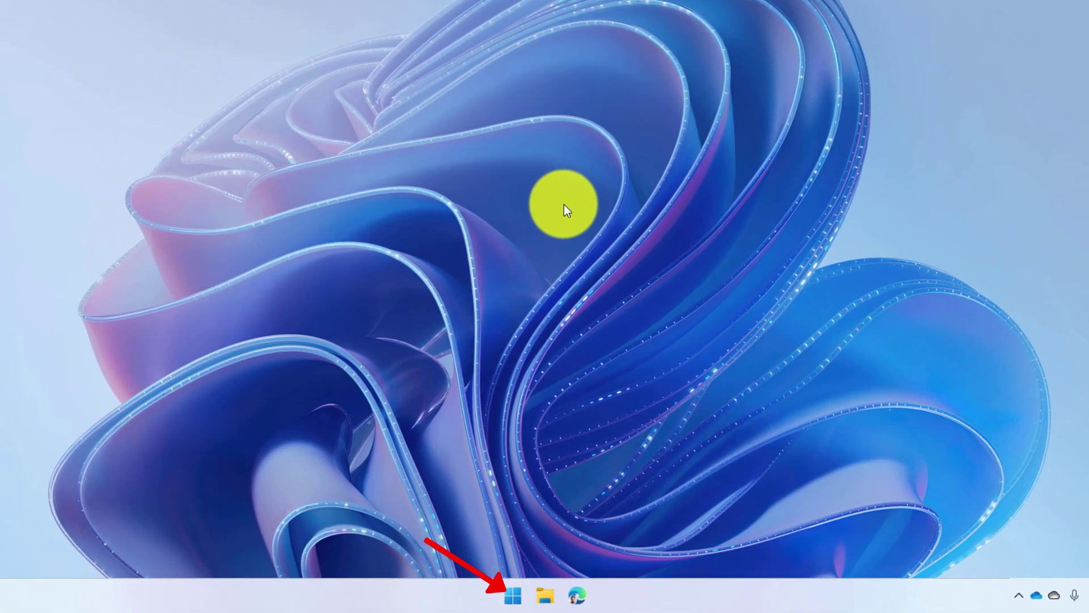
- Start a system search for the Nearby sharing settings
{"action": "key", "text": "super"}
{"action": "type", "text": "ne"}
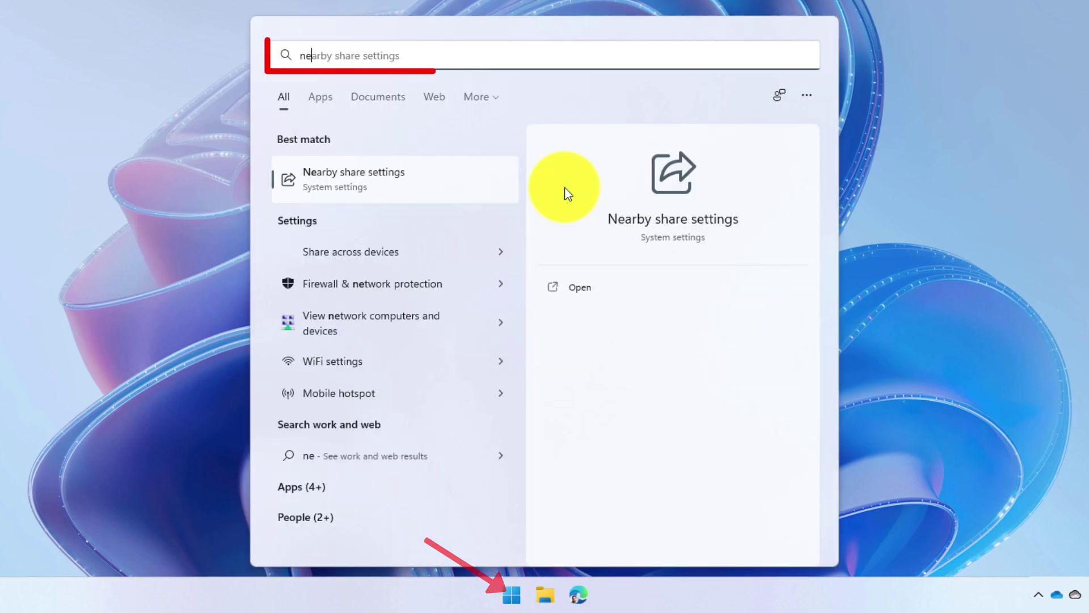
{"action": "type", "text": "arby"}
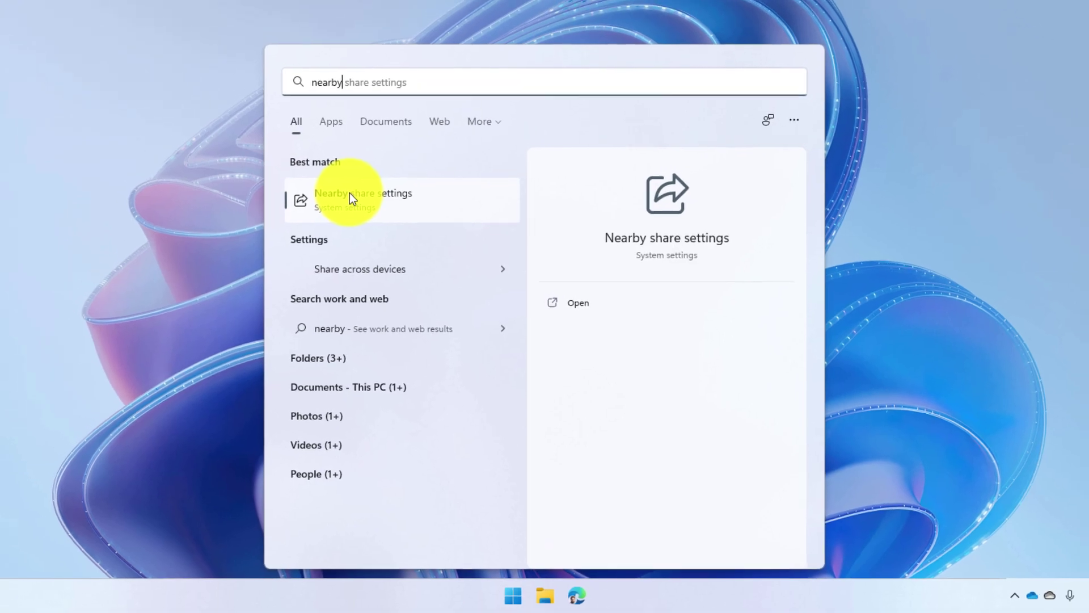
- Open the Nearby share settings result and allow sharing with Everyone nearby
{"action": "left_click", "coordinate": [350, 194]}
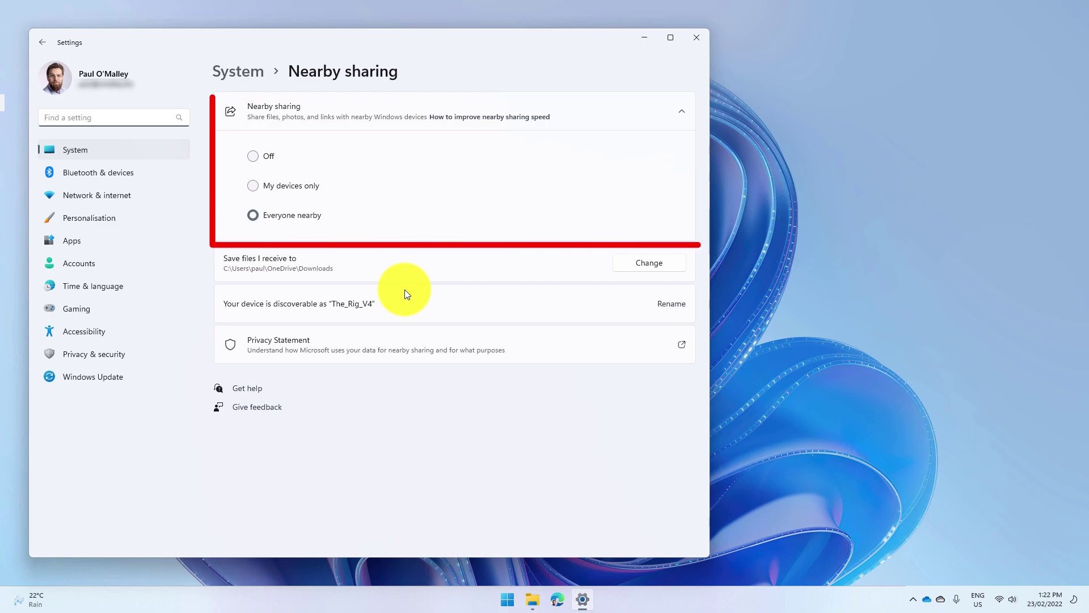
{"action": "left_click", "coordinate": [310, 211]}
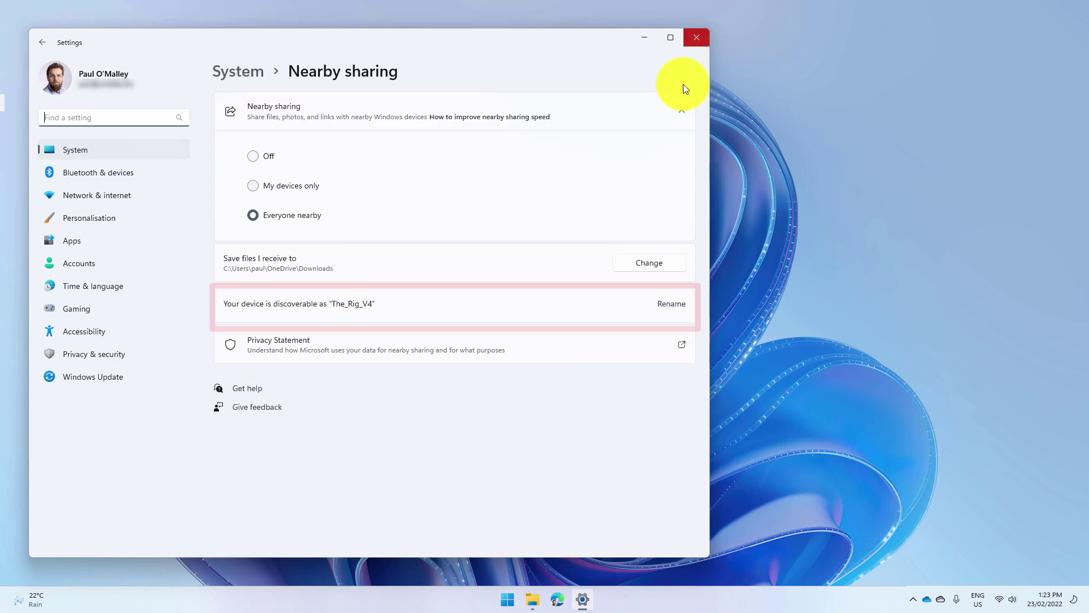
- Close Settings and select the PowerPoint presentation in the Nearby Share folder
{"action": "left_click", "coordinate": [701, 43]}
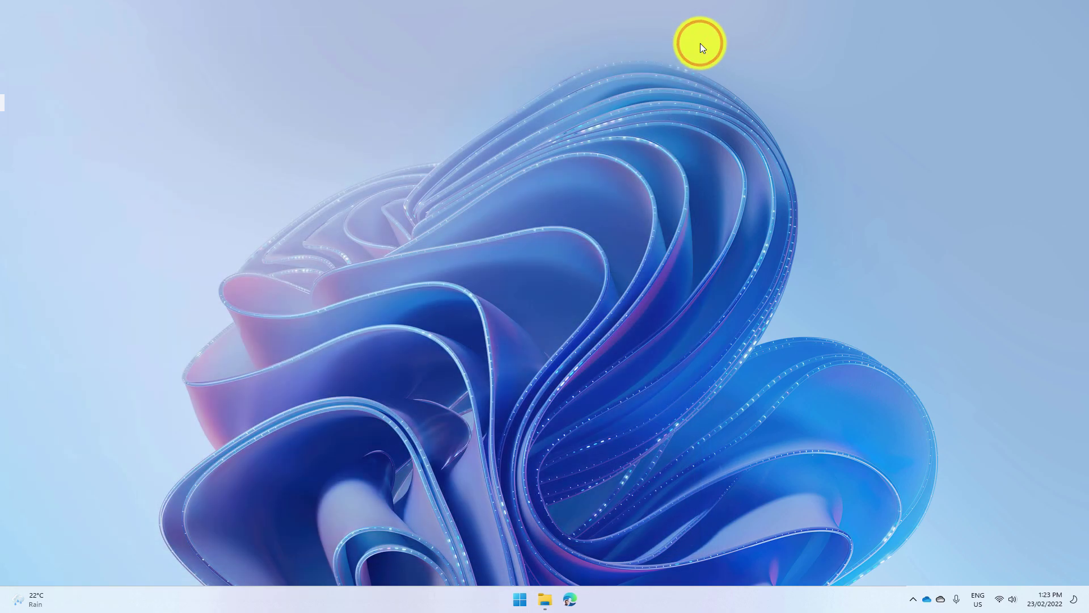
{"action": "mouse_move", "coordinate": [545, 600]}
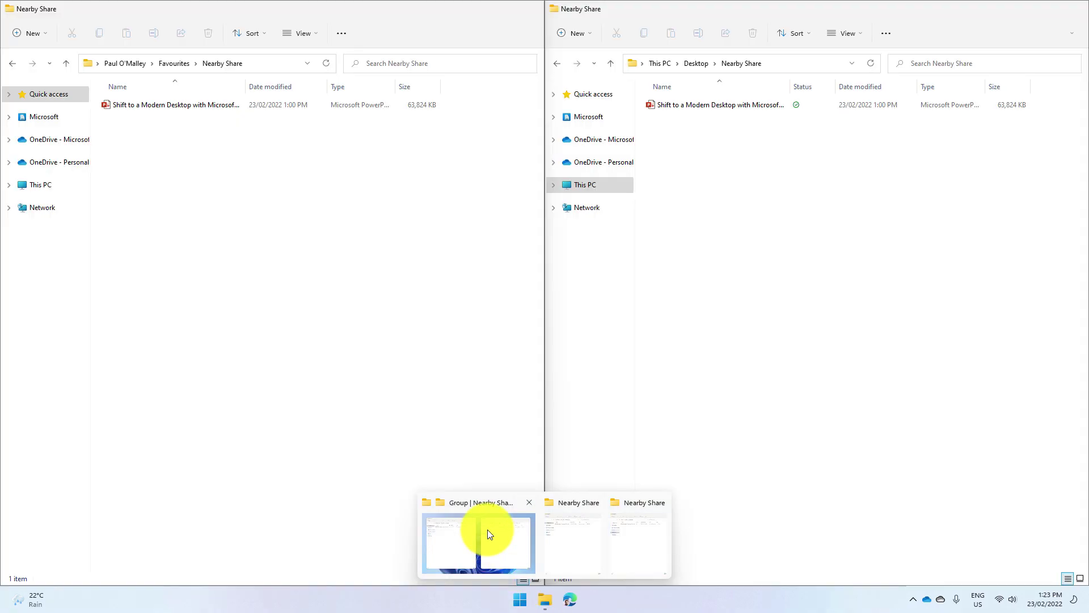
{"action": "left_click", "coordinate": [488, 530]}
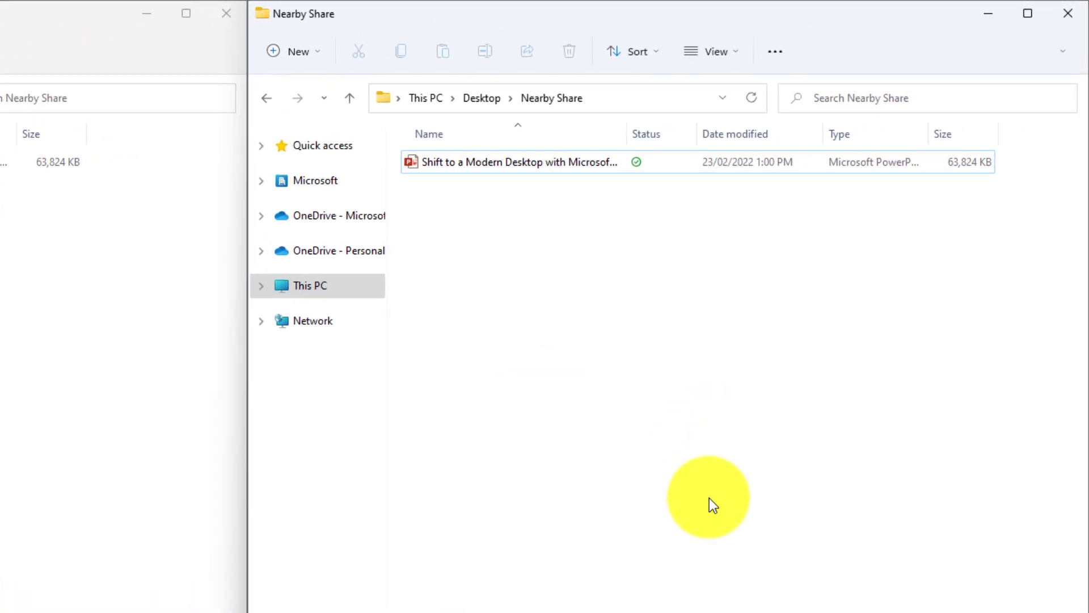
{"action": "left_click", "coordinate": [500, 163]}
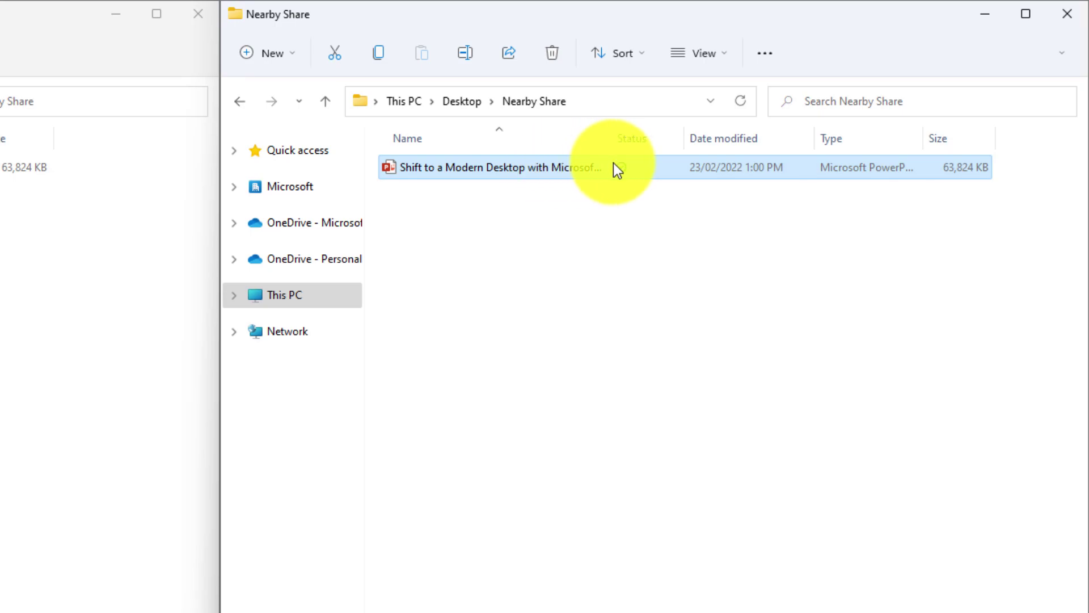
- Share the presentation through OneDrive from its context menu
{"action": "right_click", "coordinate": [483, 171]}
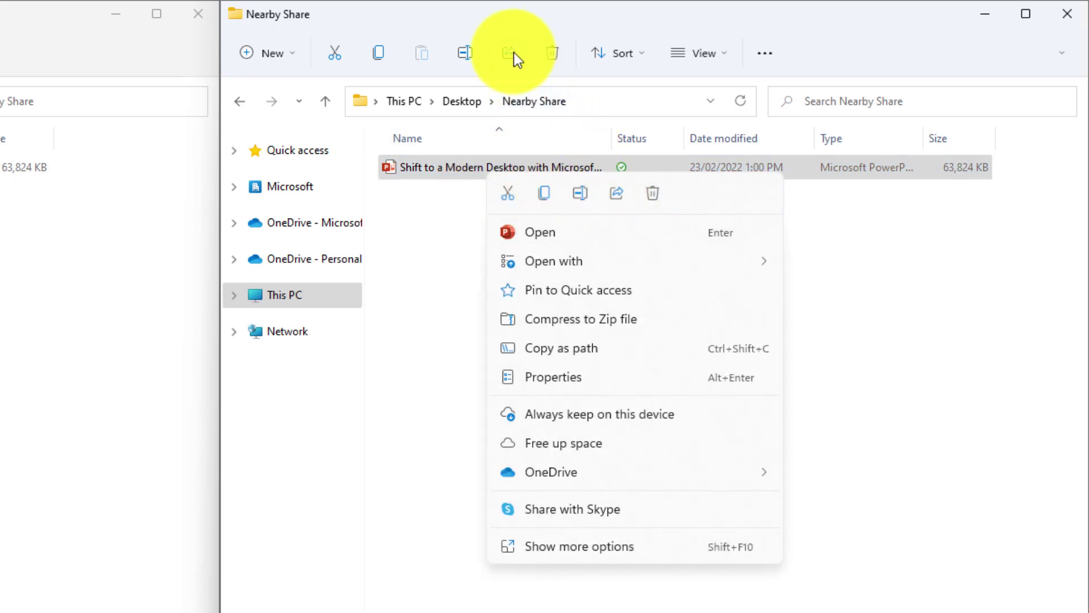
{"action": "left_click", "coordinate": [619, 192]}
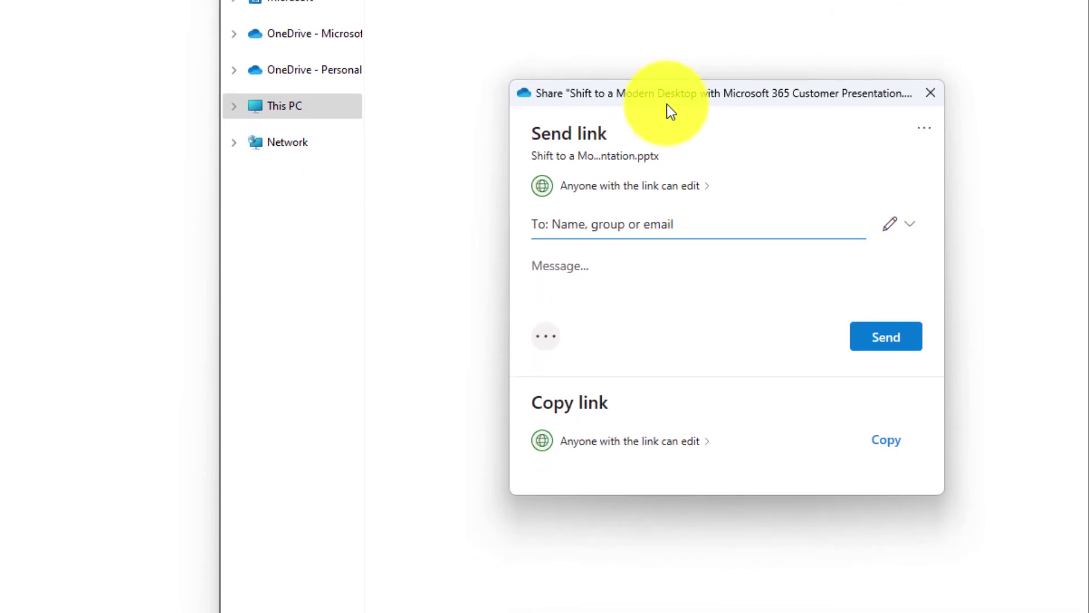
- Review the link permissions, untick Allow editing, then cancel to discard the change
{"action": "left_click", "coordinate": [673, 170]}
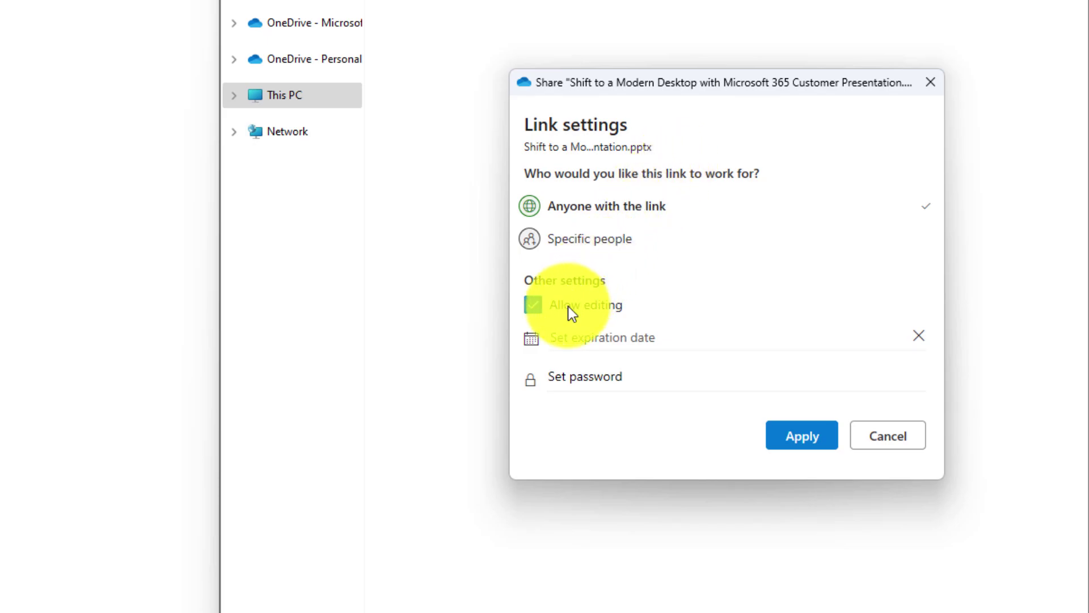
{"action": "left_click", "coordinate": [568, 306]}
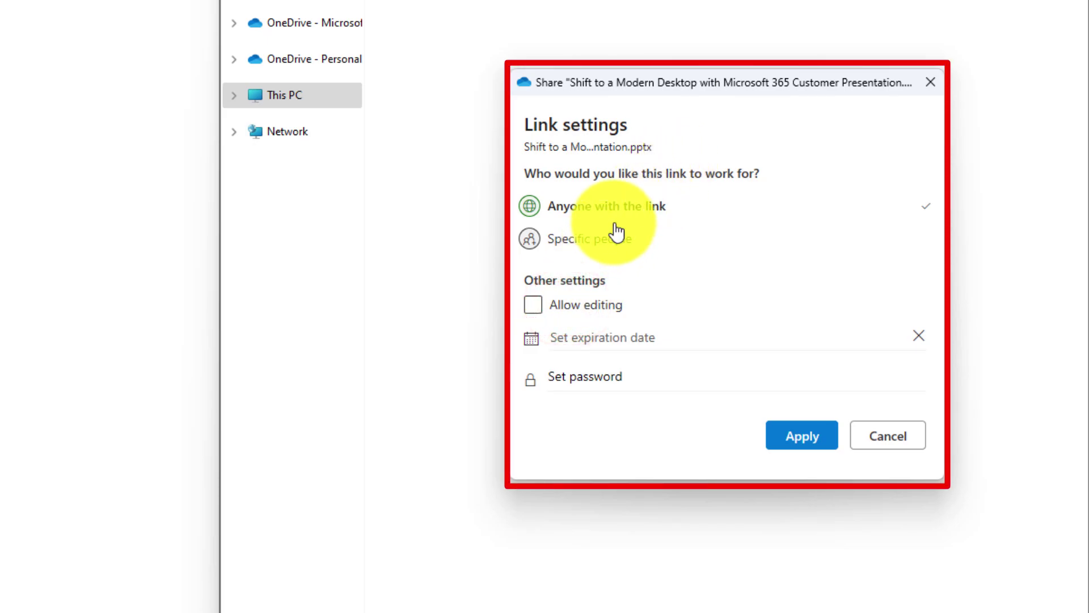
{"action": "left_click", "coordinate": [902, 437]}
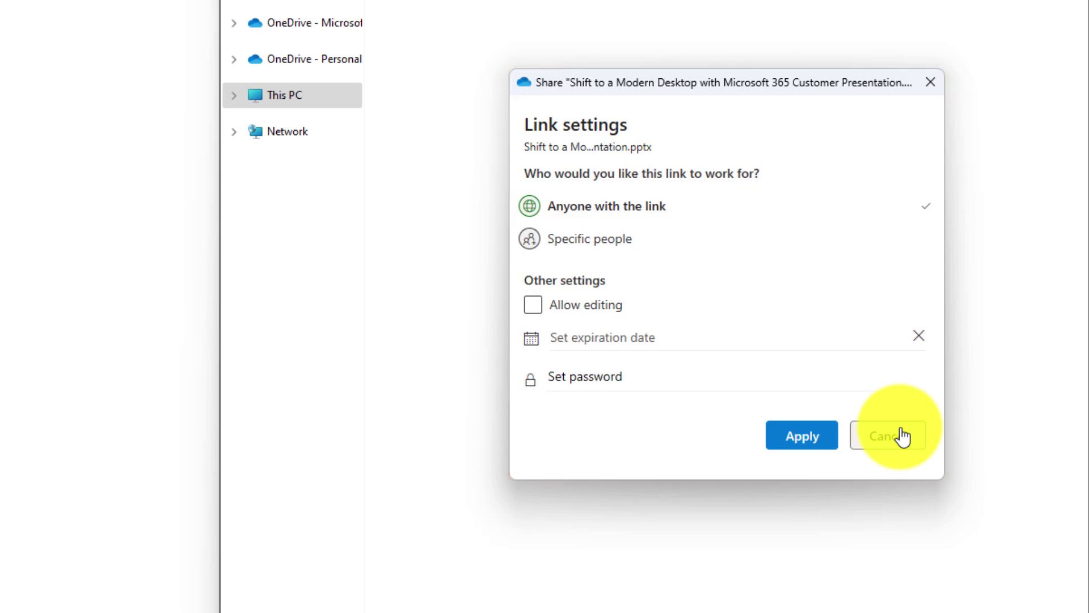
{"action": "left_click", "coordinate": [903, 436]}
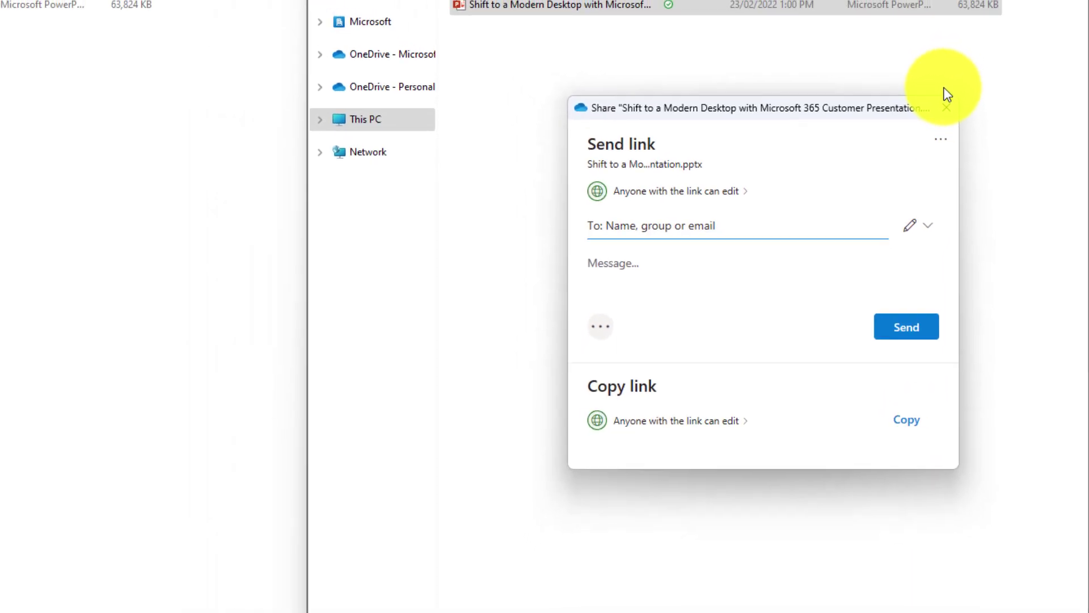
- Close the OneDrive share dialog and select the presentation in the Favourites Nearby Share folder
{"action": "left_click", "coordinate": [947, 107]}
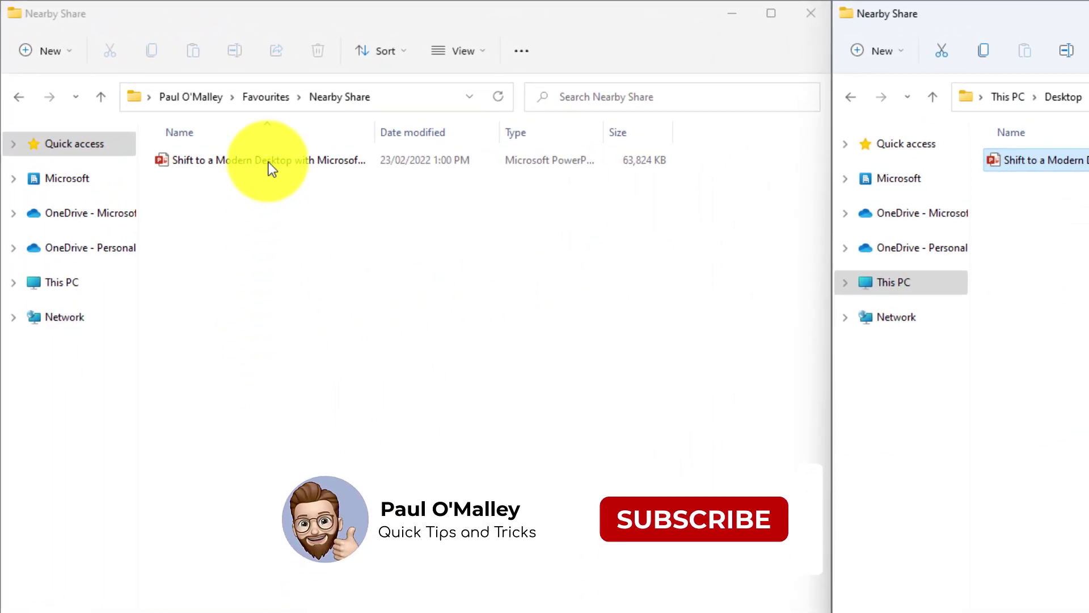
{"action": "left_click", "coordinate": [268, 161]}
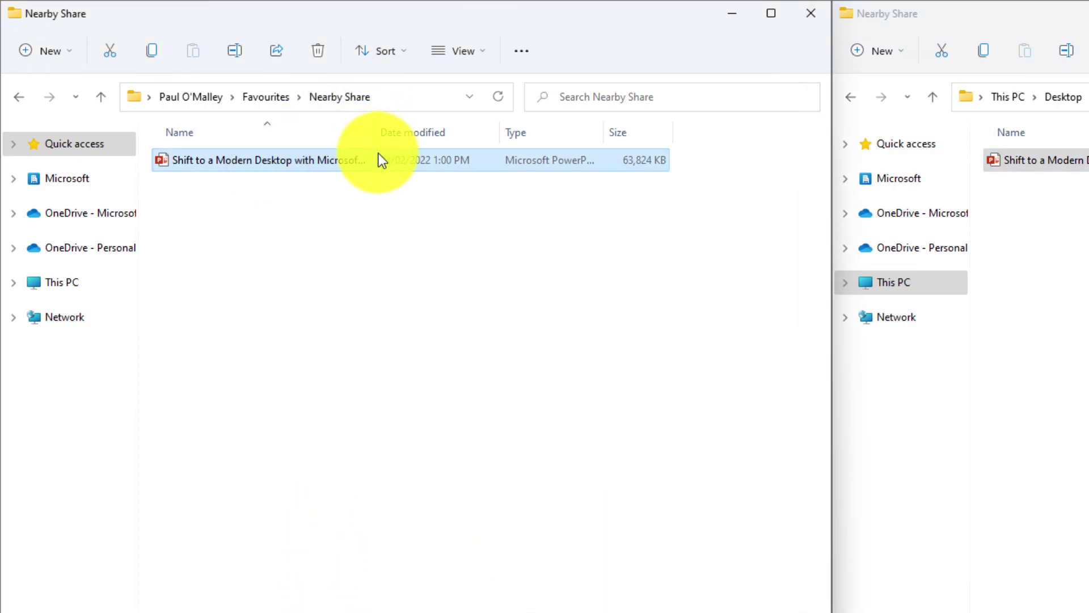
- Send the presentation to Paul's Laptop via Windows Share nearby sharing
{"action": "left_click", "coordinate": [274, 48]}
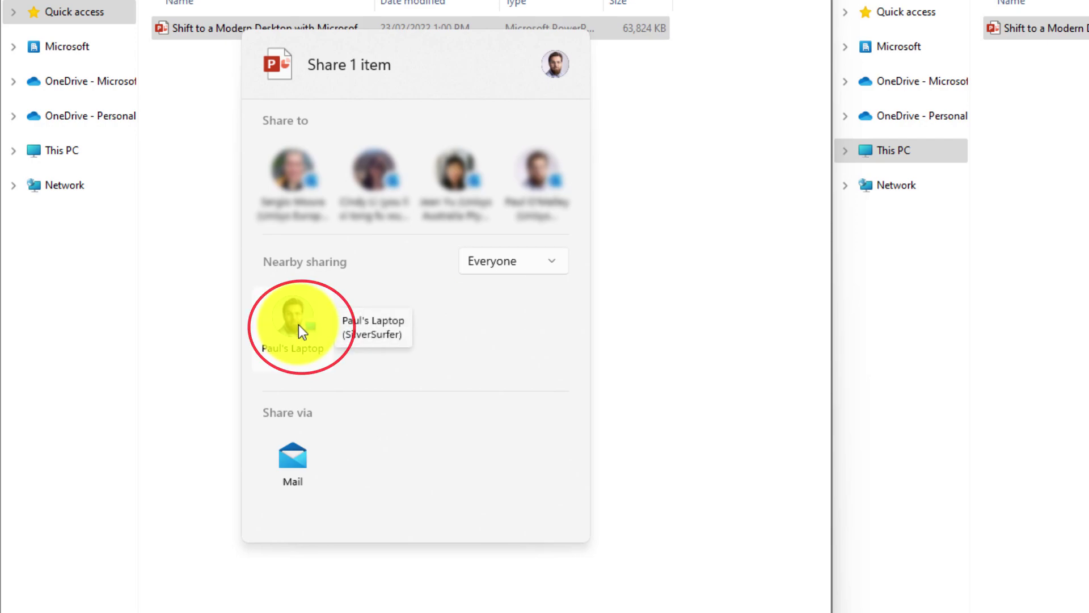
{"action": "left_click", "coordinate": [299, 325]}
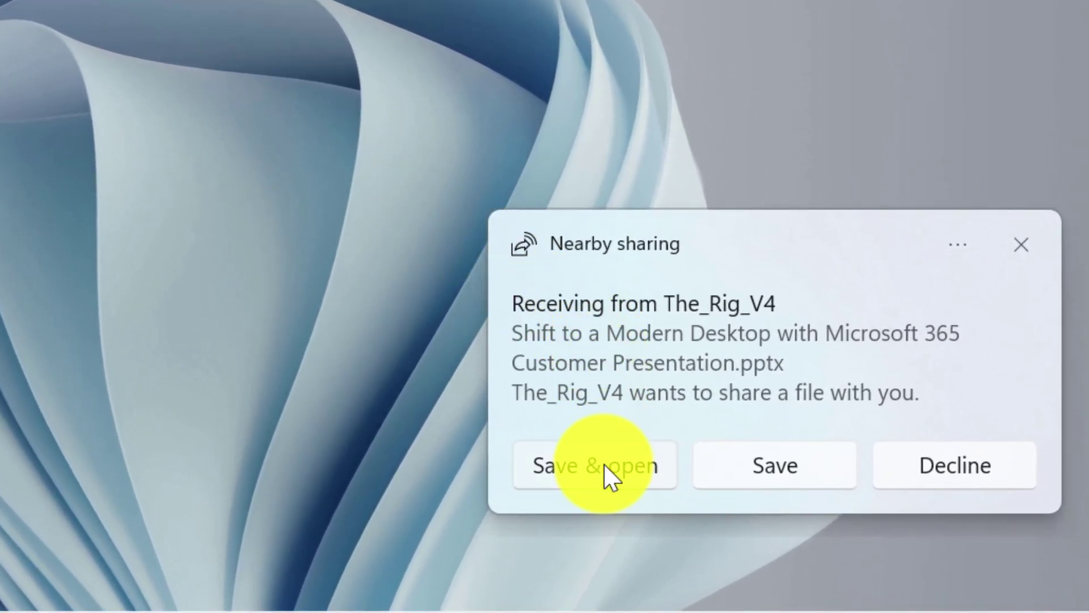
- Save and open the presentation received from The_Rig_V4
{"action": "left_click", "coordinate": [606, 471]}
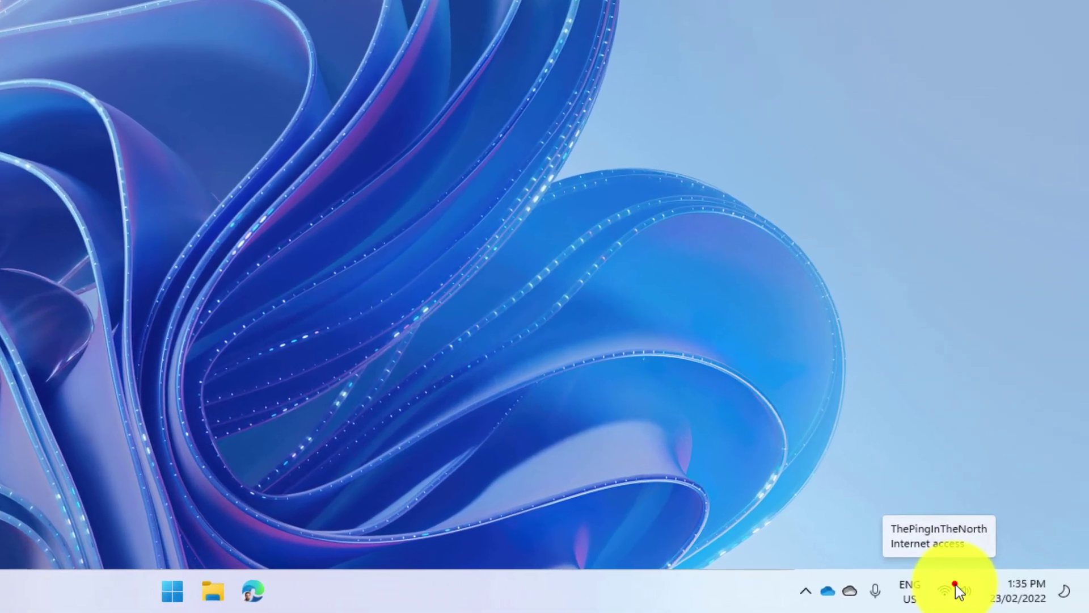
- Switch nearby sharing off from the Quick Settings panel
{"action": "left_click", "coordinate": [987, 596]}
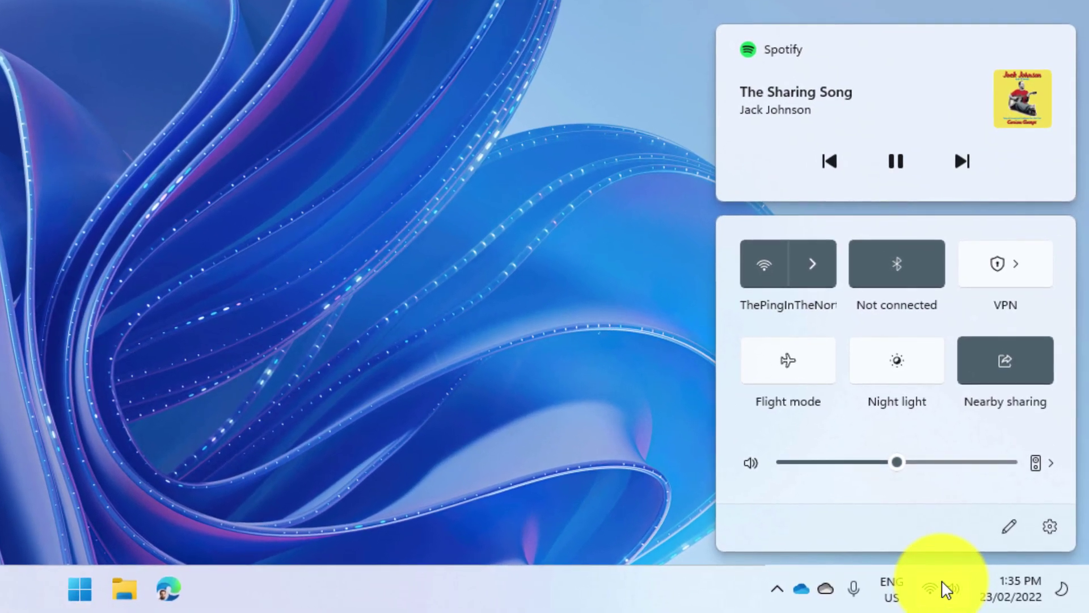
{"action": "left_click", "coordinate": [1004, 375]}
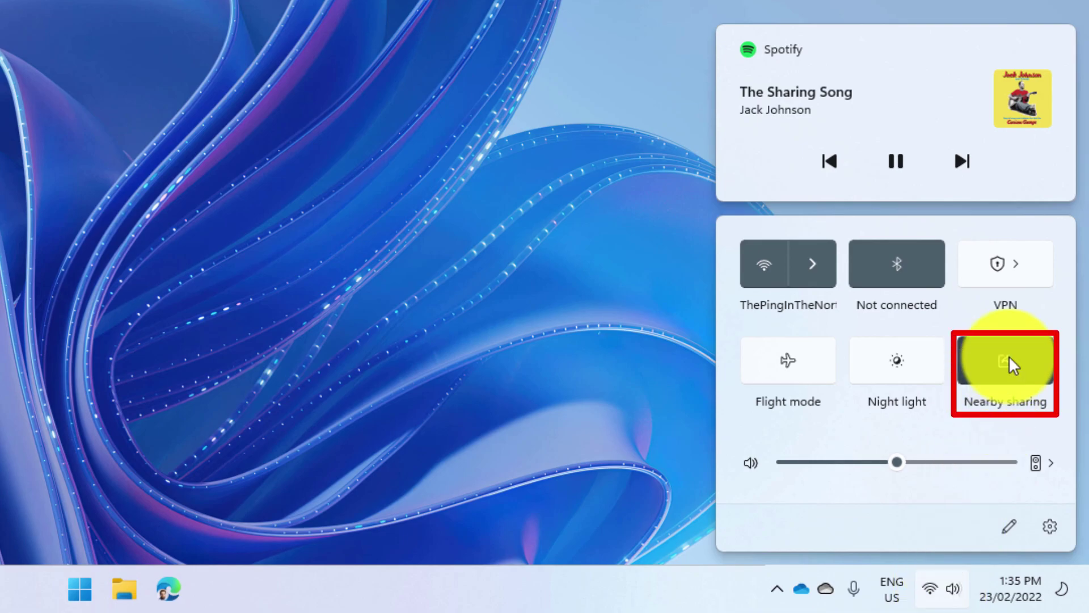
{"action": "left_click", "coordinate": [1008, 362]}
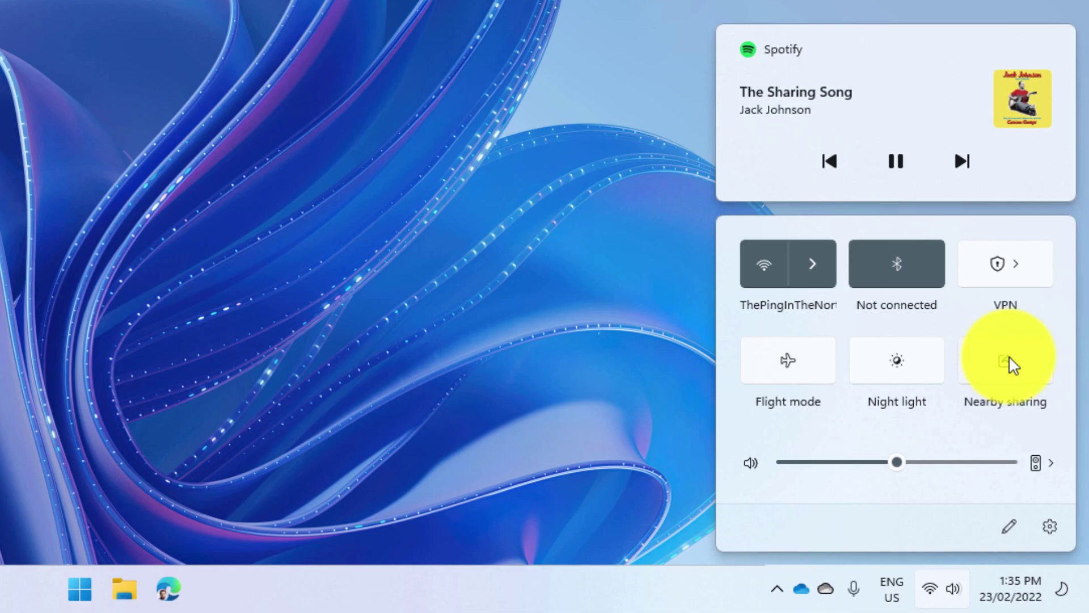
- Dismiss Quick Settings by clicking the empty desktop
{"action": "left_click", "coordinate": [226, 232]}
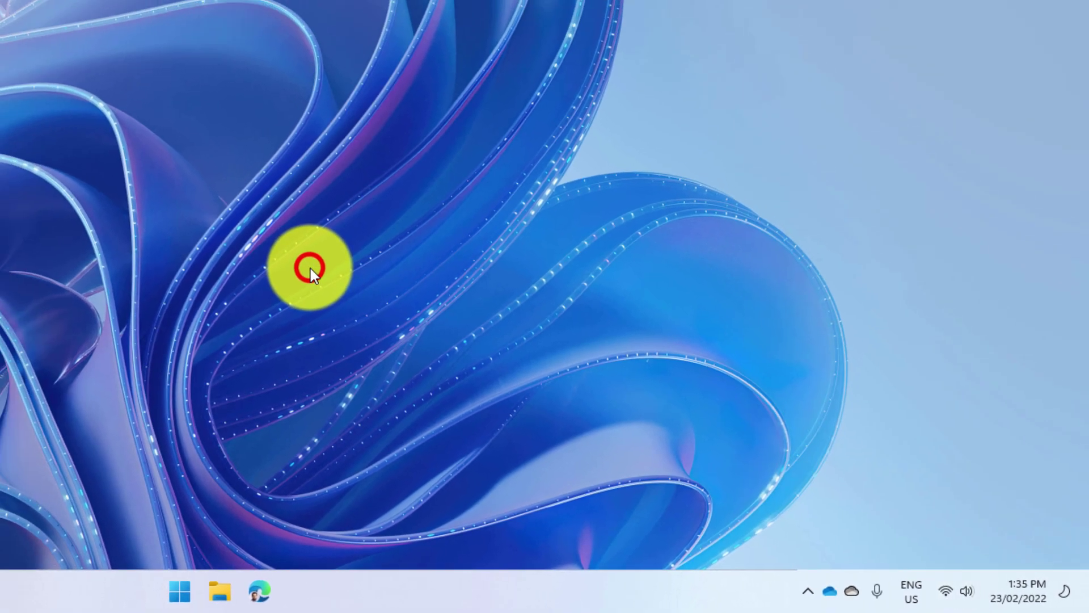